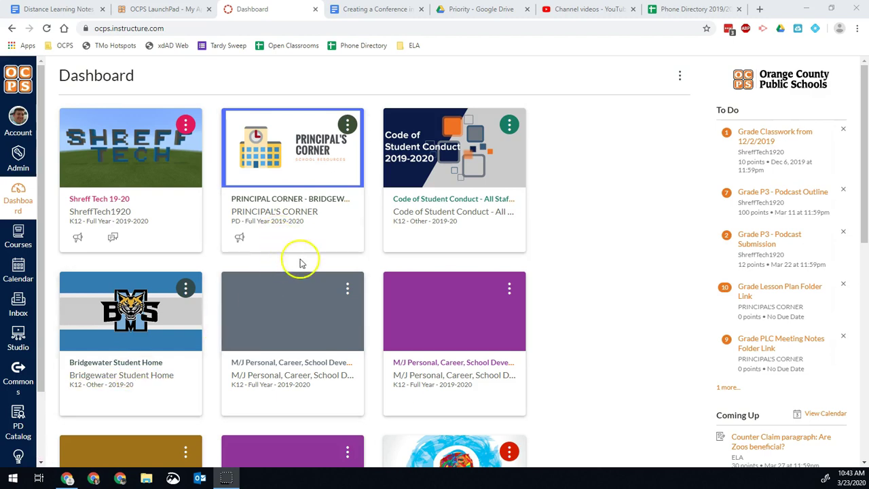
Step: Look through the dashboard's course cards to identify the main course and the separate class-period courses
{"action": "scroll", "coordinate": [543, 292], "scroll_direction": "down", "scroll_amount": 1}
{"action": "scroll", "coordinate": [311, 281], "scroll_direction": "up", "scroll_amount": 1}
{"action": "scroll", "coordinate": [316, 334], "scroll_direction": "down", "scroll_amount": 1}
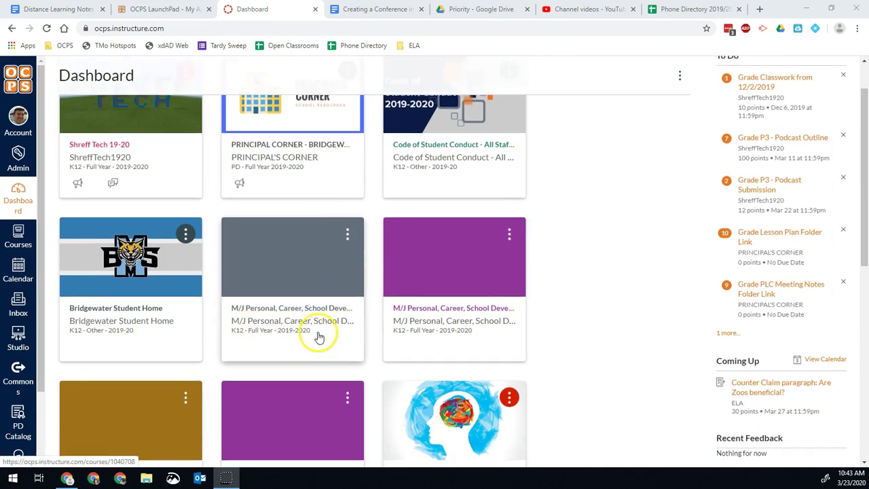
{"action": "scroll", "coordinate": [389, 328], "scroll_direction": "down", "scroll_amount": 1}
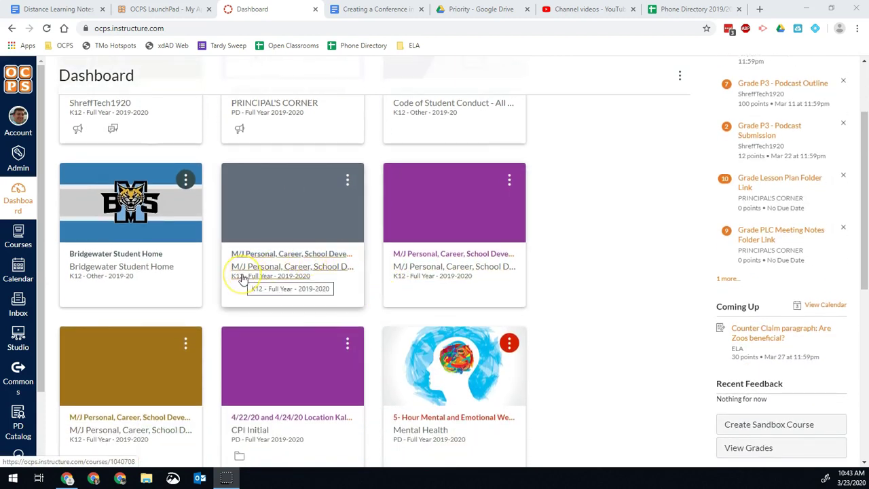
{"action": "scroll", "coordinate": [257, 277], "scroll_direction": "down", "scroll_amount": 1}
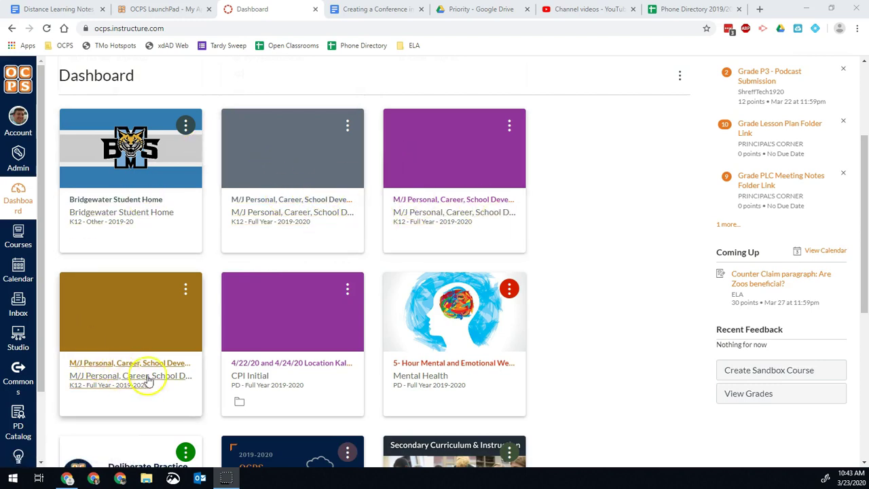
{"action": "scroll", "coordinate": [317, 217], "scroll_direction": "up", "scroll_amount": 1}
{"action": "scroll", "coordinate": [319, 258], "scroll_direction": "up", "scroll_amount": 1}
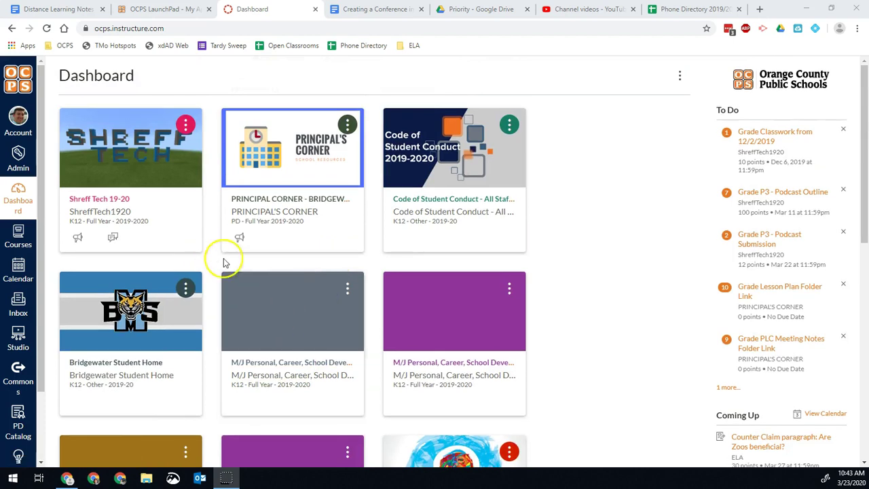
{"action": "scroll", "coordinate": [278, 298], "scroll_direction": "down", "scroll_amount": 2}
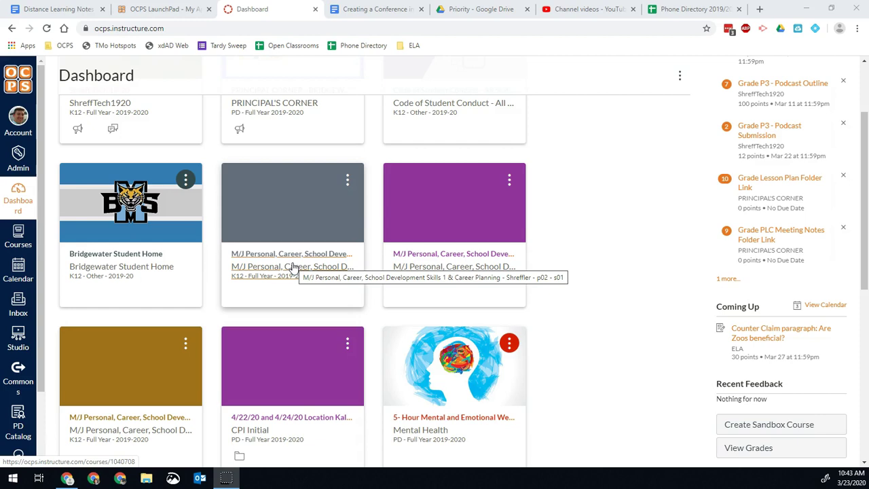
{"action": "scroll", "coordinate": [292, 267], "scroll_direction": "up", "scroll_amount": 1}
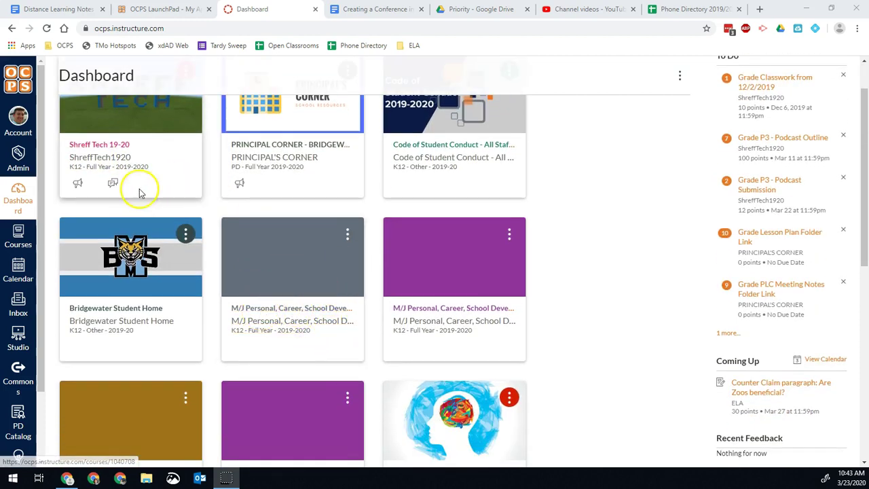
{"action": "scroll", "coordinate": [140, 190], "scroll_direction": "up", "scroll_amount": 1}
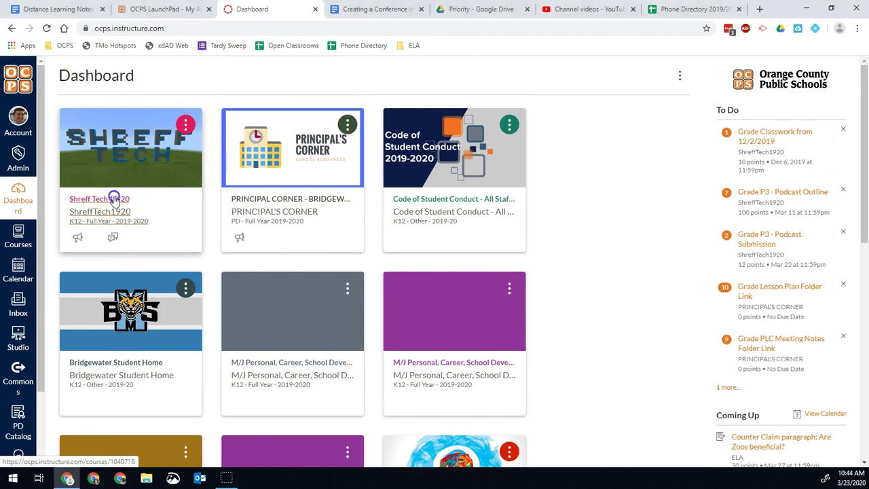
Step: Open the Shreff Tech 19-20 course and show the list of course sections in its settings
{"action": "left_click", "coordinate": [114, 201]}
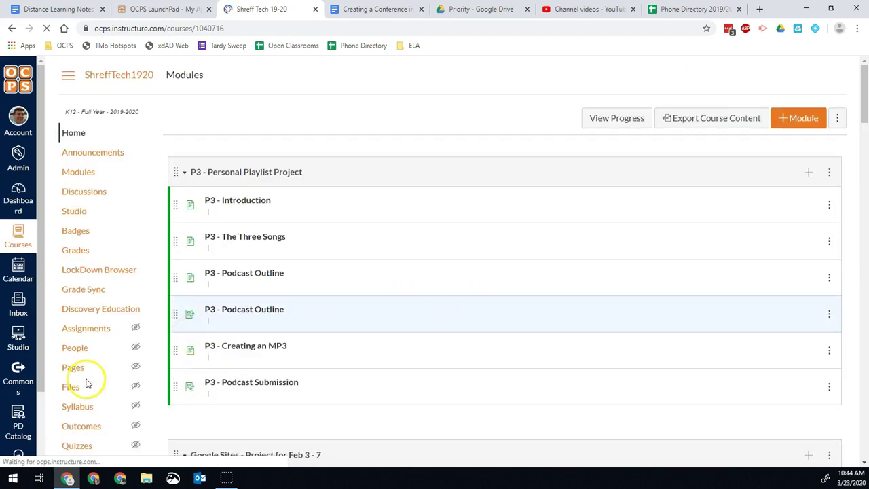
{"action": "scroll", "coordinate": [87, 376], "scroll_direction": "down", "scroll_amount": 3}
{"action": "left_click", "coordinate": [80, 289]}
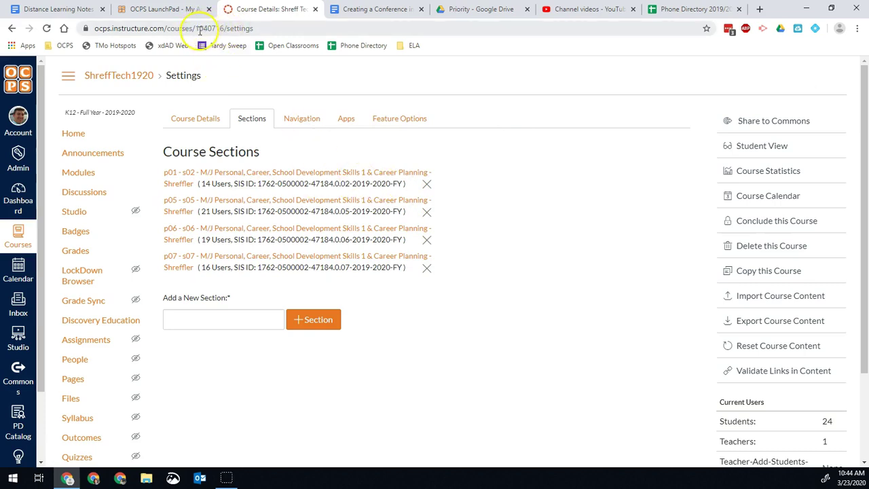
Step: Copy the course ID 1040716 from the Shreff Tech 19-20 course's web address
{"action": "left_click", "coordinate": [200, 30]}
{"action": "left_click", "coordinate": [197, 31]}
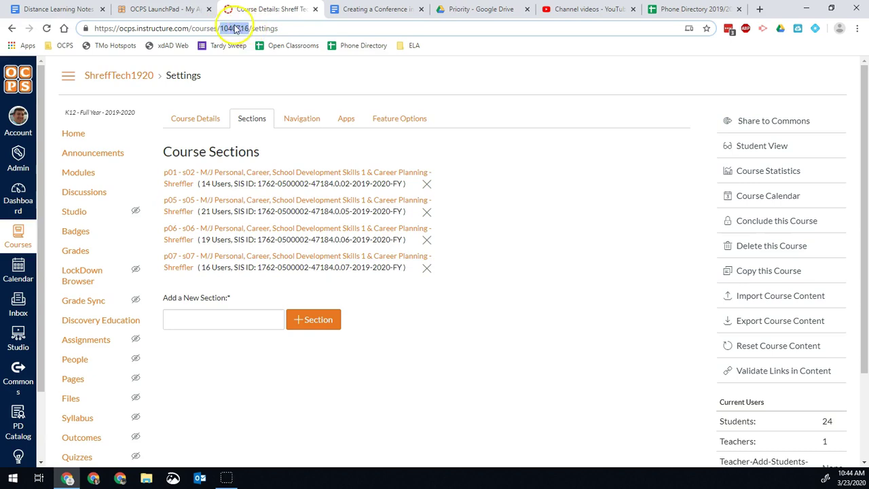
{"action": "right_click", "coordinate": [241, 30]}
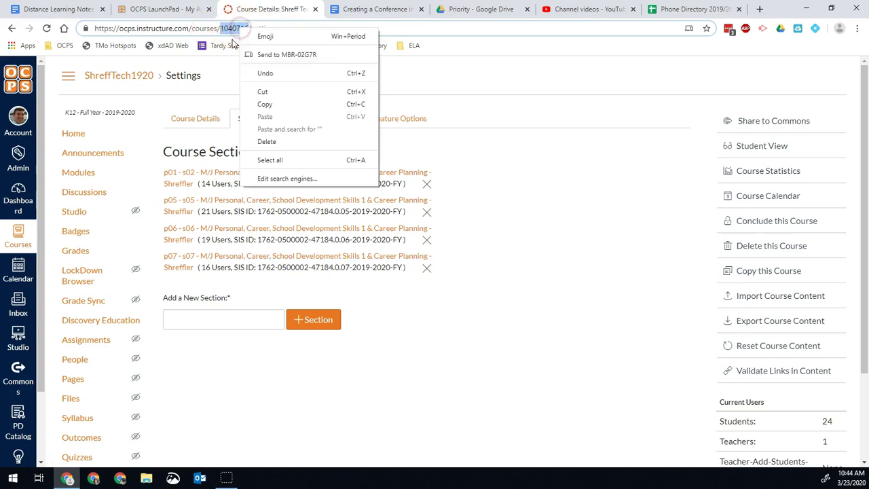
{"action": "left_click", "coordinate": [270, 107]}
{"action": "left_click", "coordinate": [271, 107]}
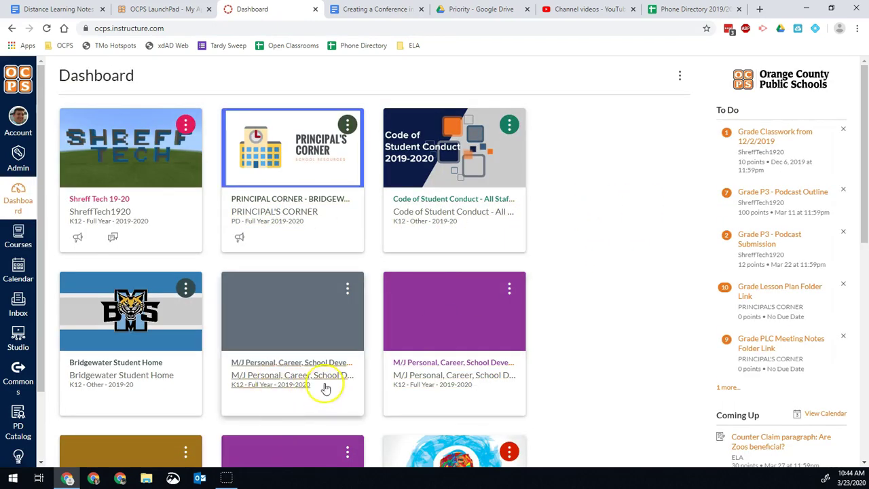
Step: From the dashboard, open the period 2 M/J Personal, Career course and go to its p02 - s01 section through the course settings
{"action": "left_click", "coordinate": [265, 365]}
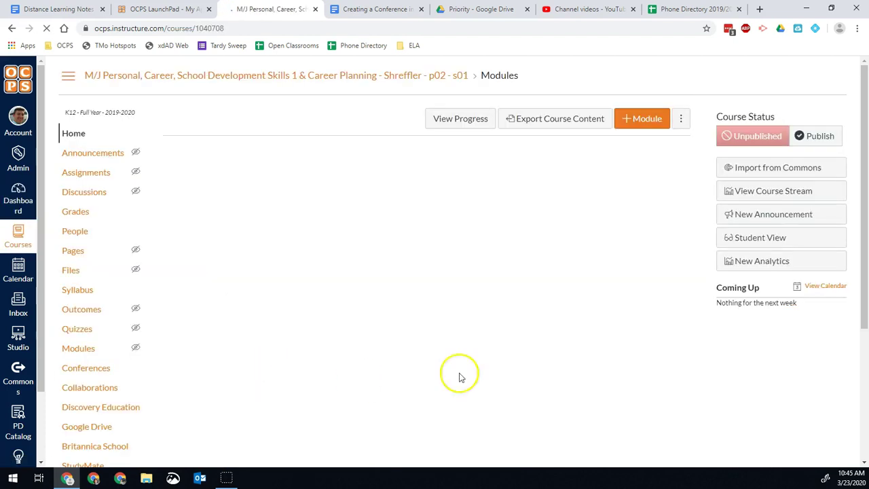
{"action": "scroll", "coordinate": [101, 299], "scroll_direction": "down", "scroll_amount": 3}
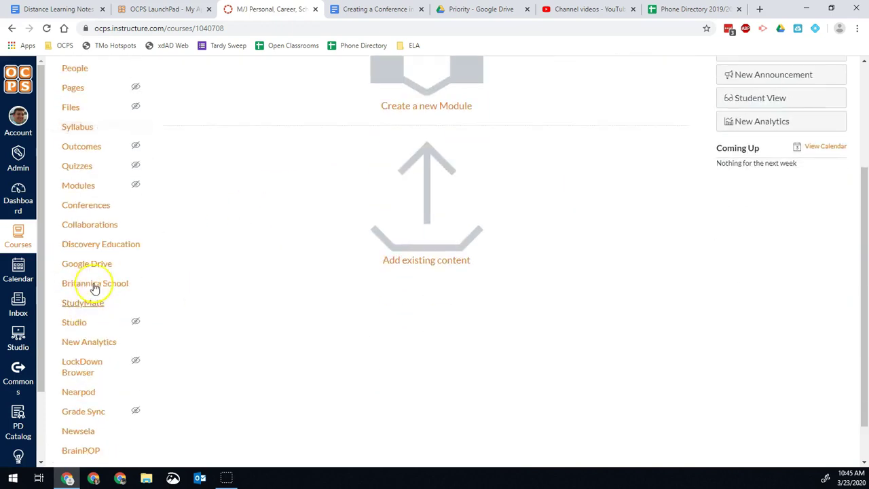
{"action": "scroll", "coordinate": [90, 258], "scroll_direction": "up", "scroll_amount": 2}
{"action": "scroll", "coordinate": [88, 226], "scroll_direction": "up", "scroll_amount": 1}
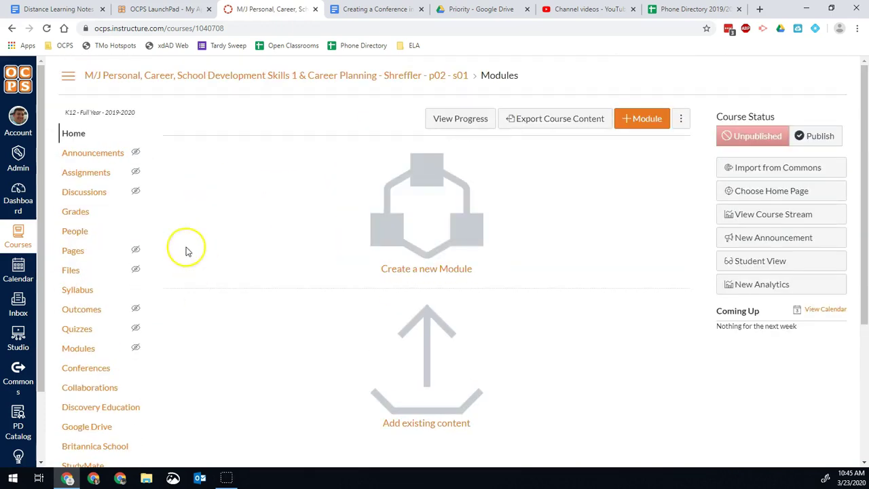
{"action": "scroll", "coordinate": [195, 170], "scroll_direction": "down", "scroll_amount": 3}
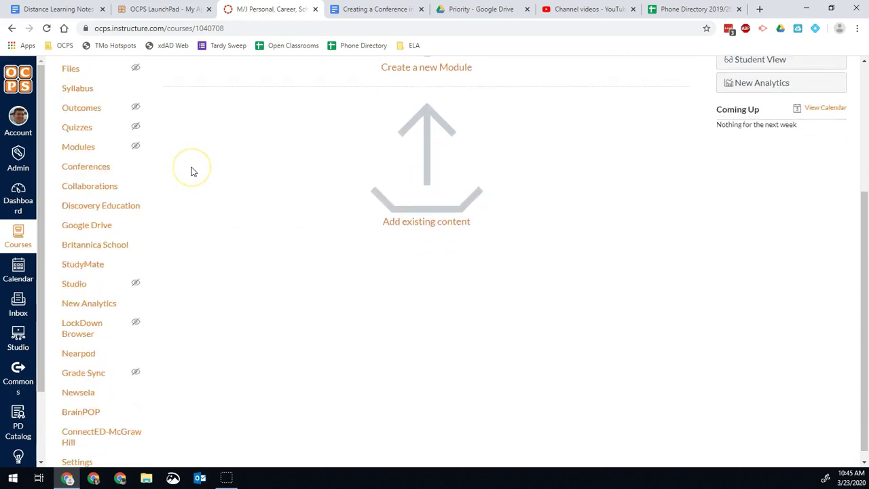
{"action": "scroll", "coordinate": [210, 143], "scroll_direction": "up", "scroll_amount": 3}
{"action": "scroll", "coordinate": [204, 190], "scroll_direction": "down", "scroll_amount": 3}
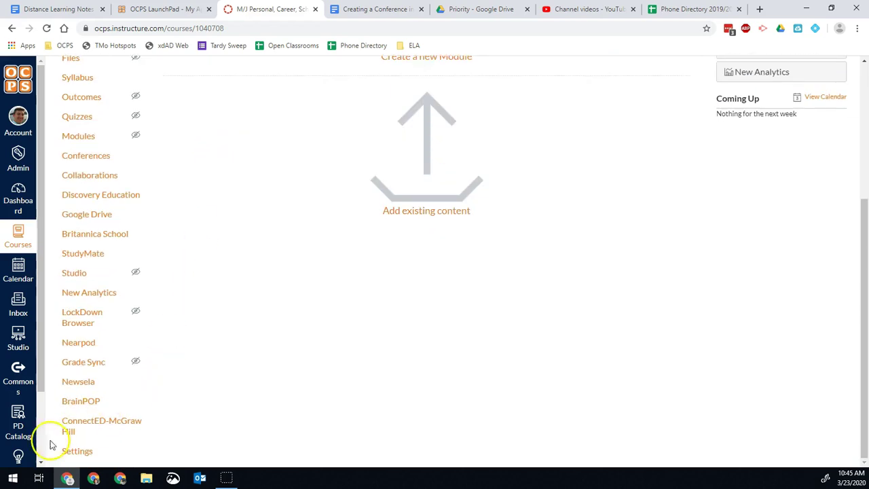
{"action": "left_click", "coordinate": [87, 452]}
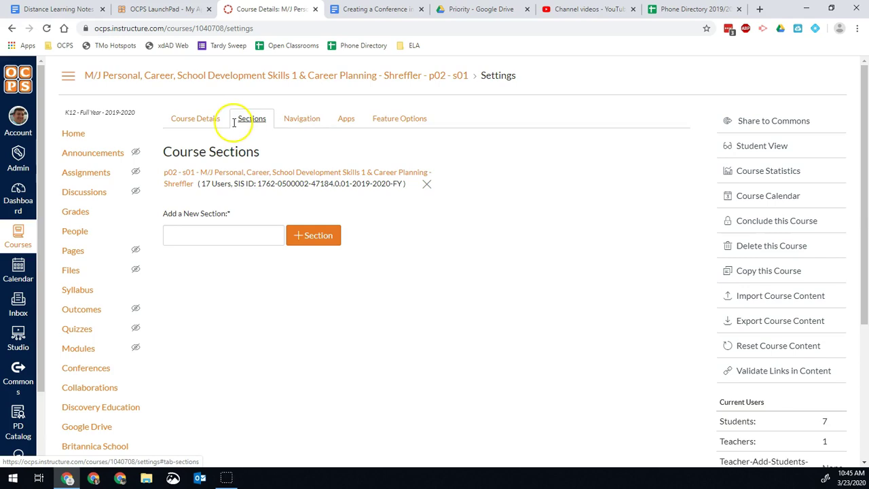
{"action": "left_click", "coordinate": [276, 175]}
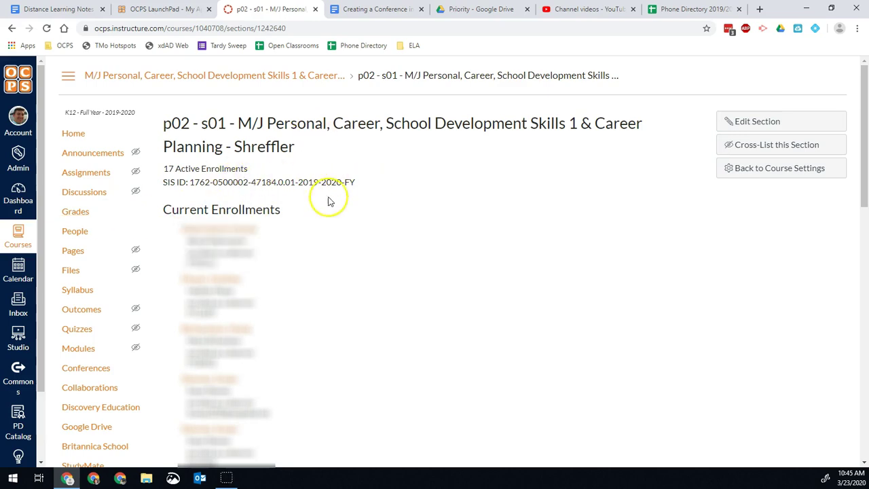
Step: Cross-list the p02 - s01 section into the Shreff Tech 19-20 course using the copied course ID 1040716
{"action": "left_click", "coordinate": [759, 147]}
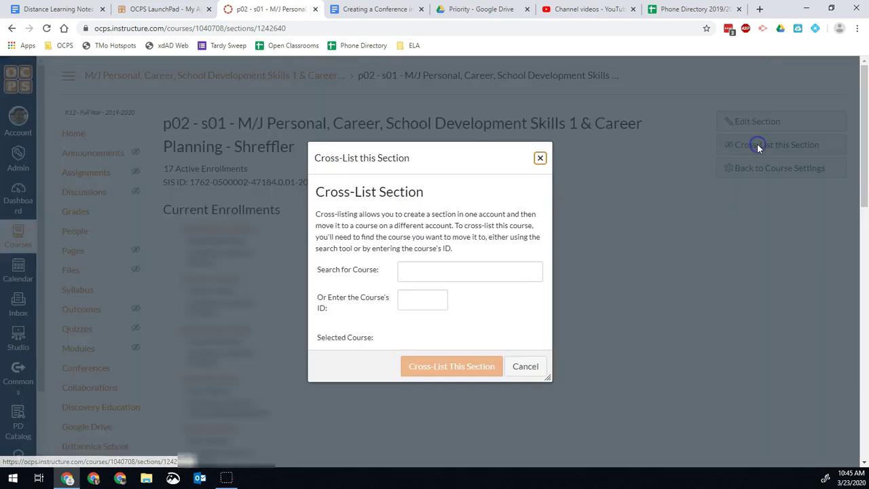
{"action": "right_click", "coordinate": [408, 298]}
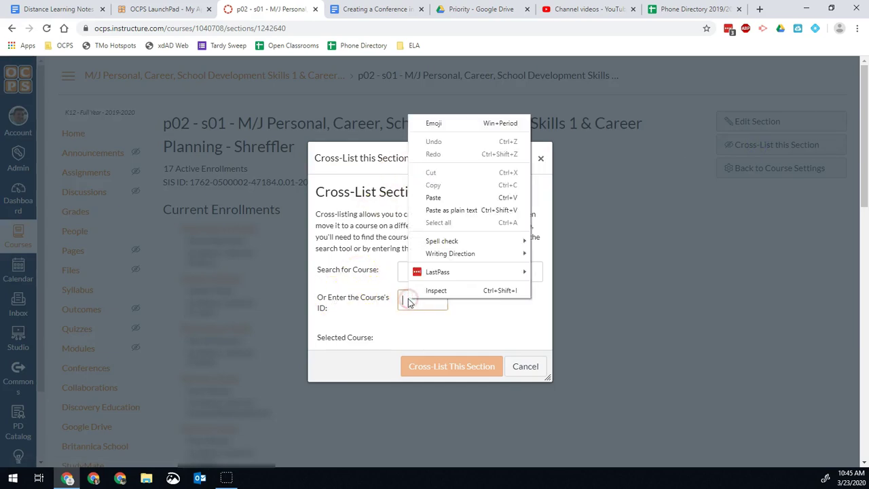
{"action": "left_click", "coordinate": [459, 196]}
{"action": "left_click", "coordinate": [451, 328]}
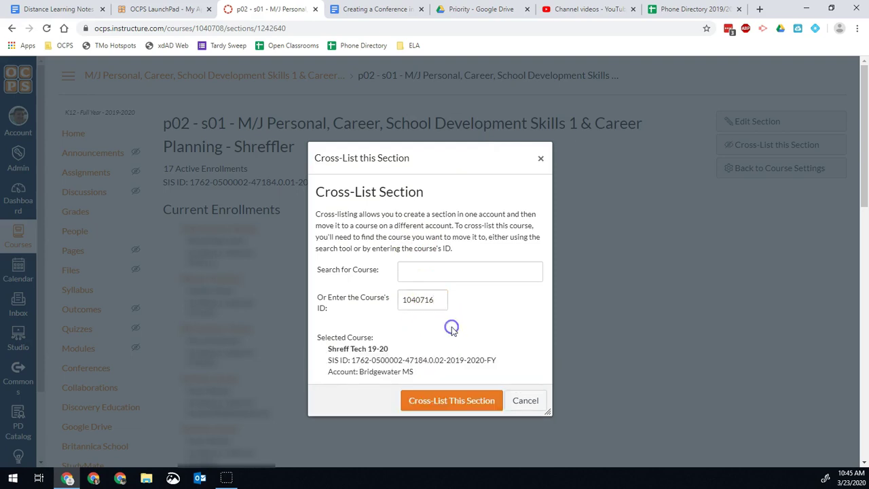
{"action": "left_click", "coordinate": [446, 404]}
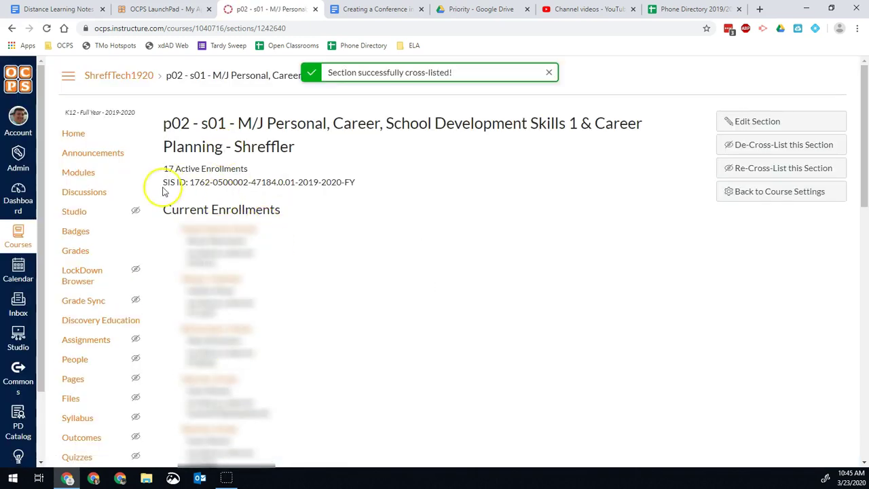
Step: Return to the dashboard, open the period 3 M/J Personal, Career course and go to its p03 - s03 section through the course settings
{"action": "left_click", "coordinate": [18, 199]}
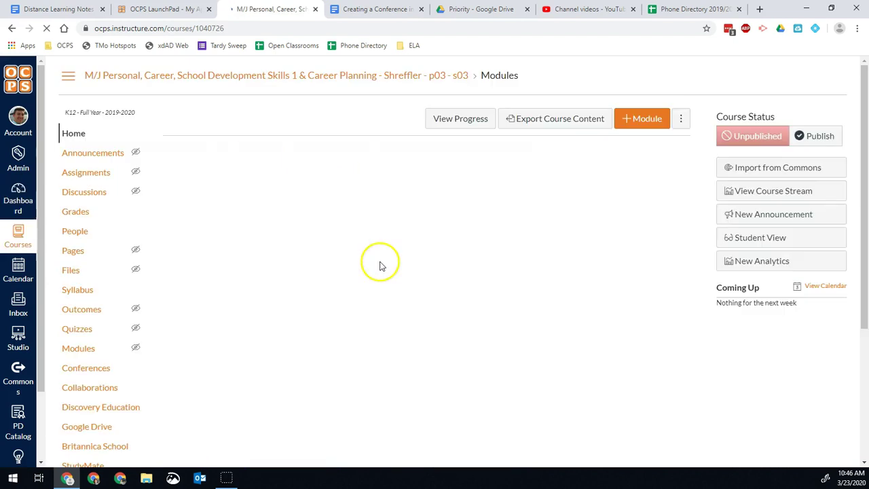
{"action": "scroll", "coordinate": [85, 271], "scroll_direction": "down", "scroll_amount": 3}
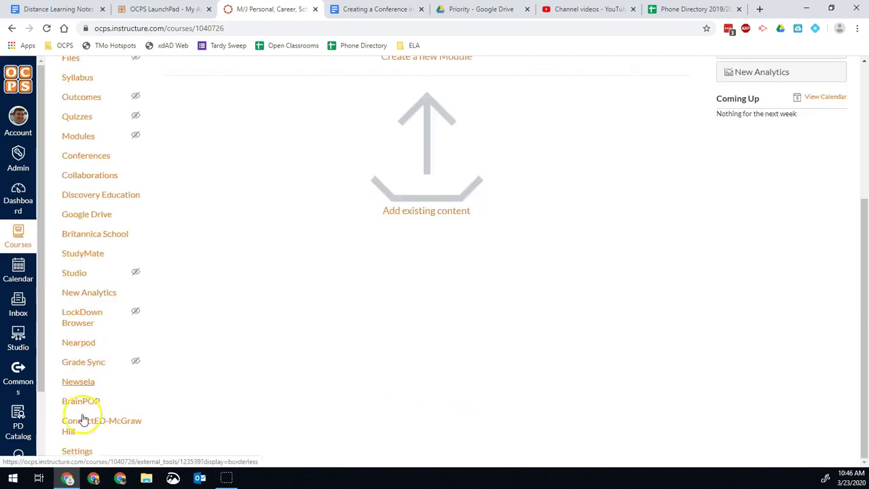
{"action": "left_click", "coordinate": [88, 448]}
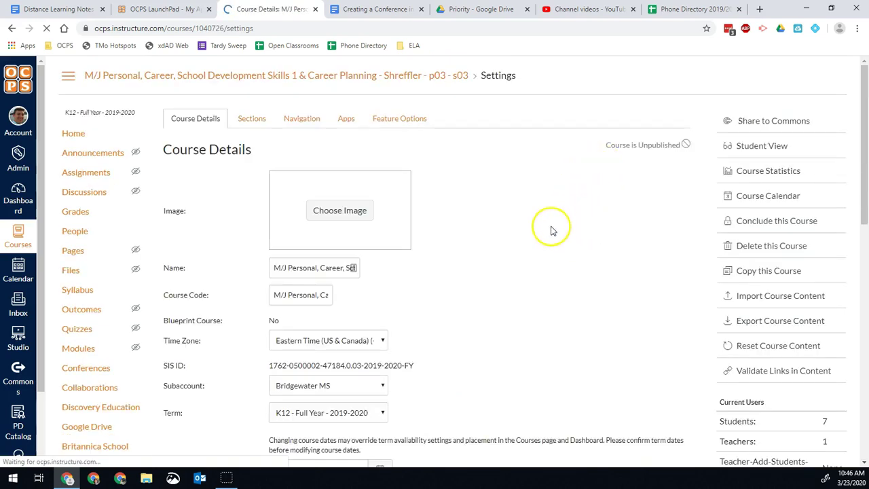
{"action": "left_click", "coordinate": [251, 118]}
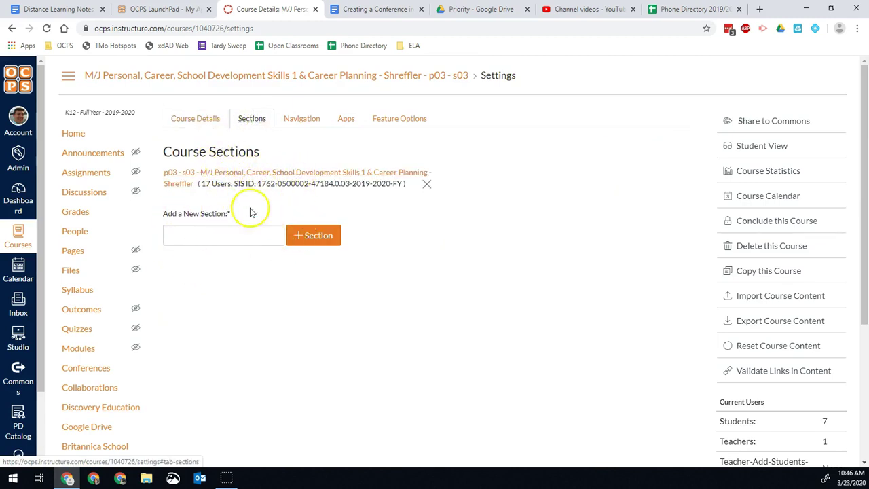
{"action": "left_click", "coordinate": [318, 175]}
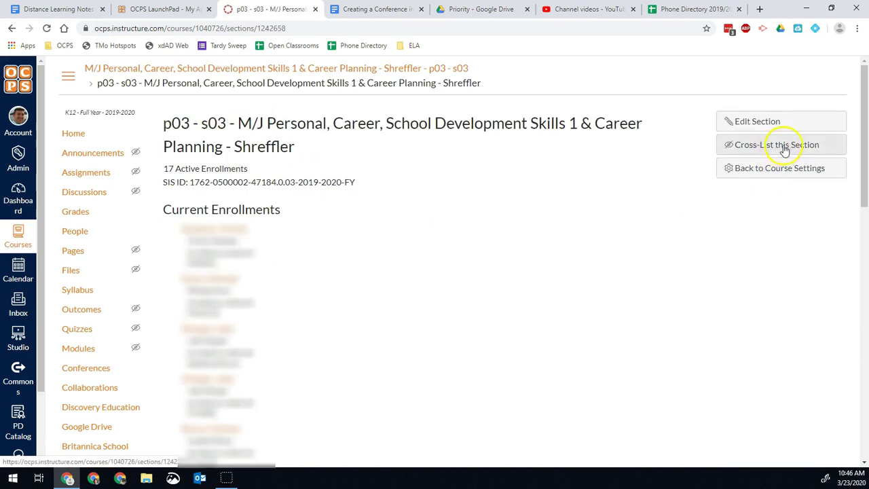
Step: Cross-list the p03 - s03 section into the Shreff Tech 19-20 course using the copied course ID 1040716
{"action": "left_click", "coordinate": [785, 148]}
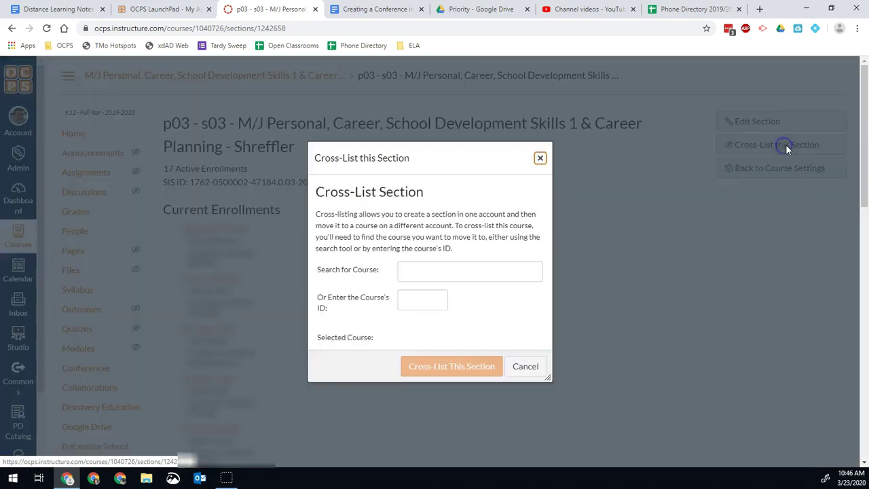
{"action": "left_click", "coordinate": [422, 300]}
{"action": "right_click", "coordinate": [422, 299]}
{"action": "left_click", "coordinate": [448, 197]}
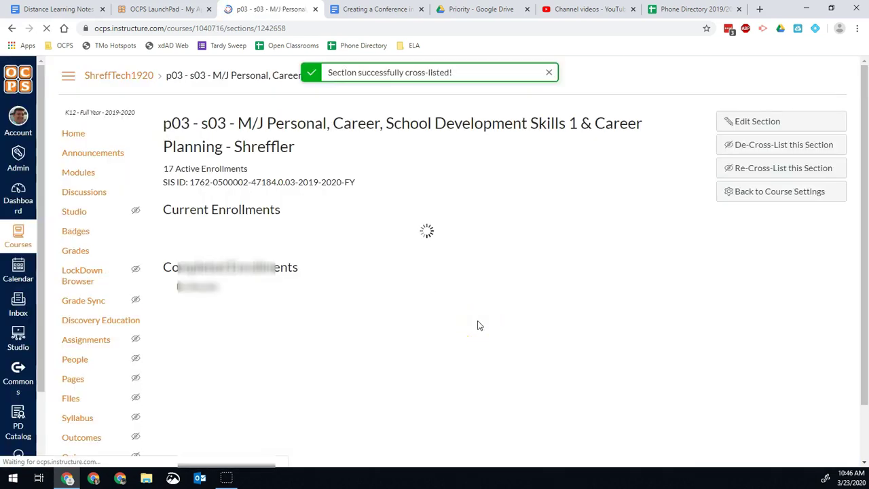
{"action": "left_click", "coordinate": [448, 238]}
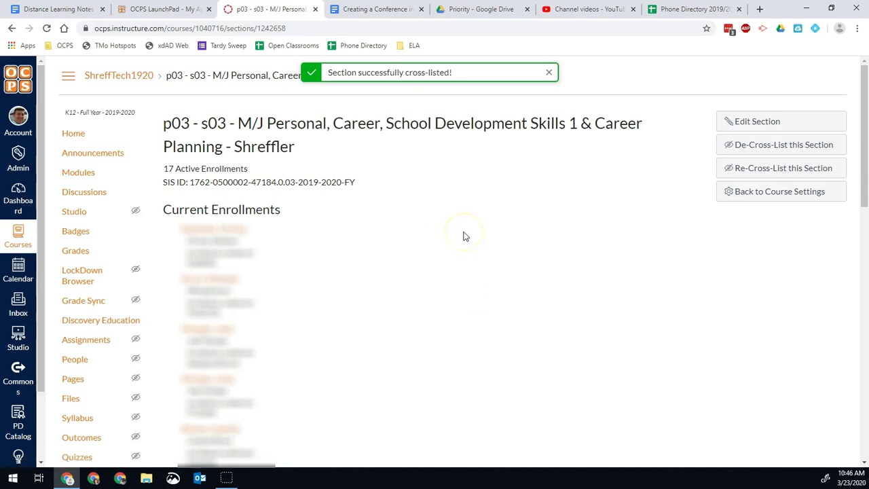